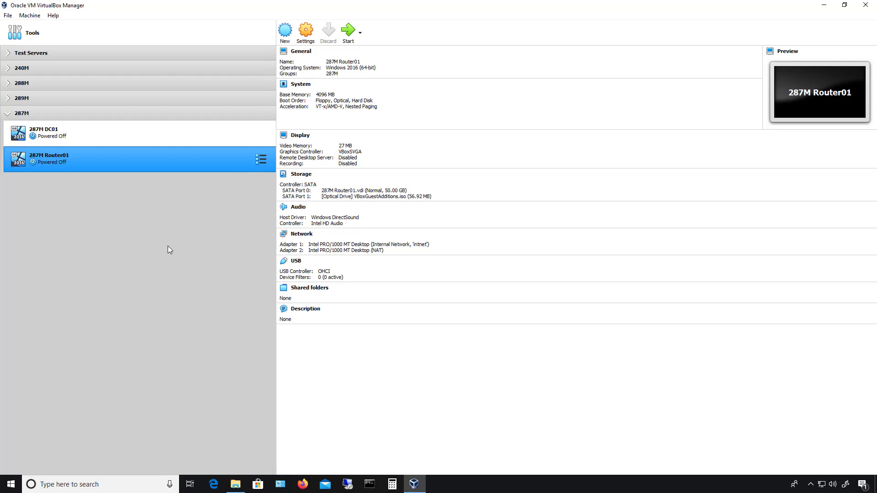
Open Settings for 287M Router01 from its context menu and move the dialog higher
{"action": "right_click", "coordinate": [155, 160]}
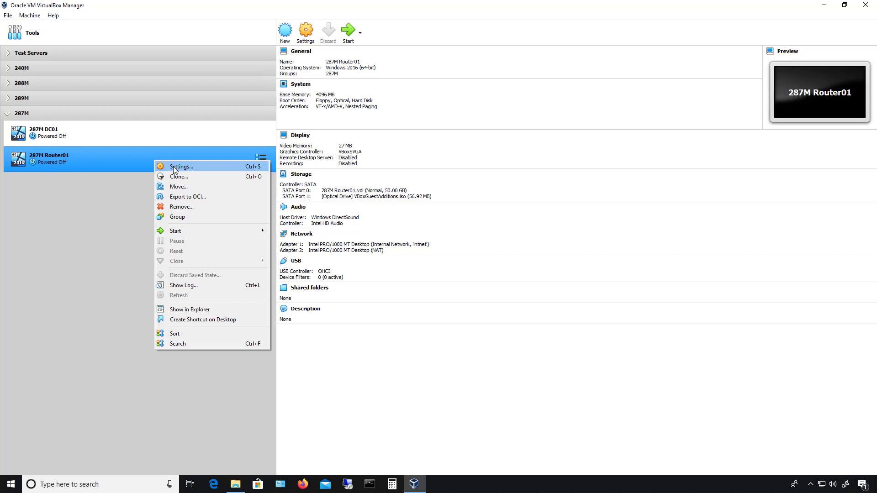
{"action": "left_click", "coordinate": [174, 169]}
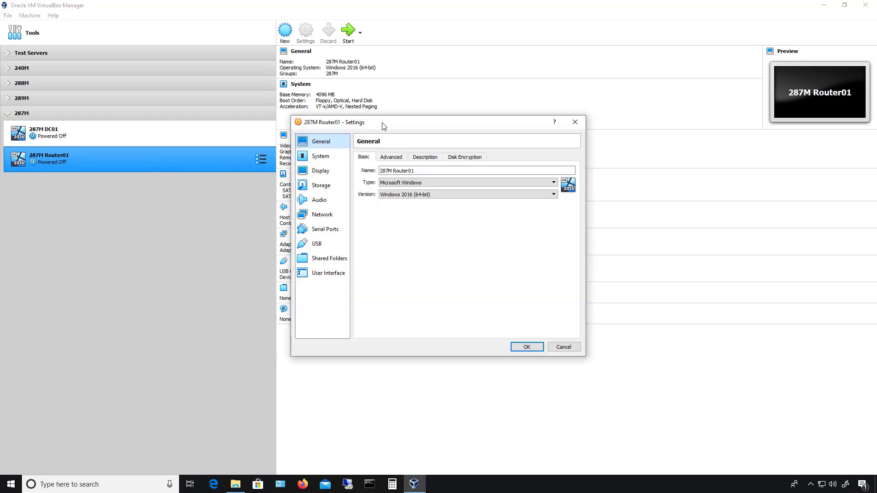
{"action": "left_click_drag", "start_coordinate": [383, 126], "coordinate": [366, 88]}
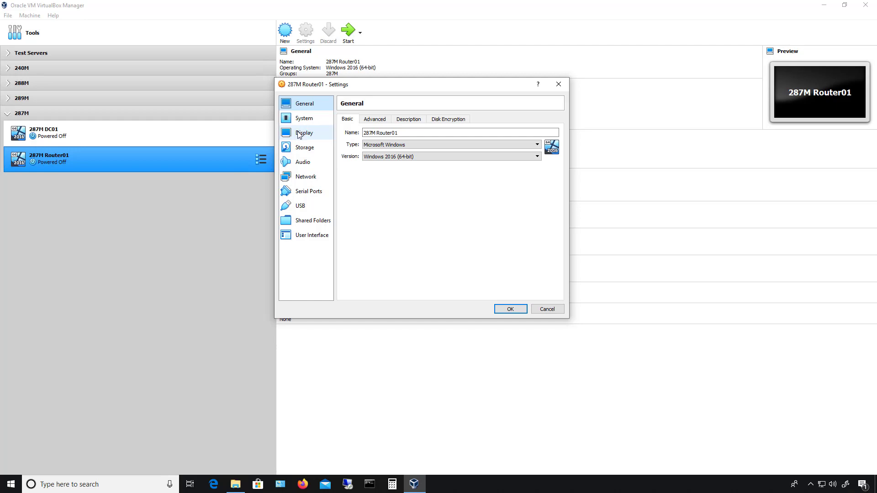
Switch the Settings dialog to the Display section showing 27 MB video memory
{"action": "left_click", "coordinate": [299, 136]}
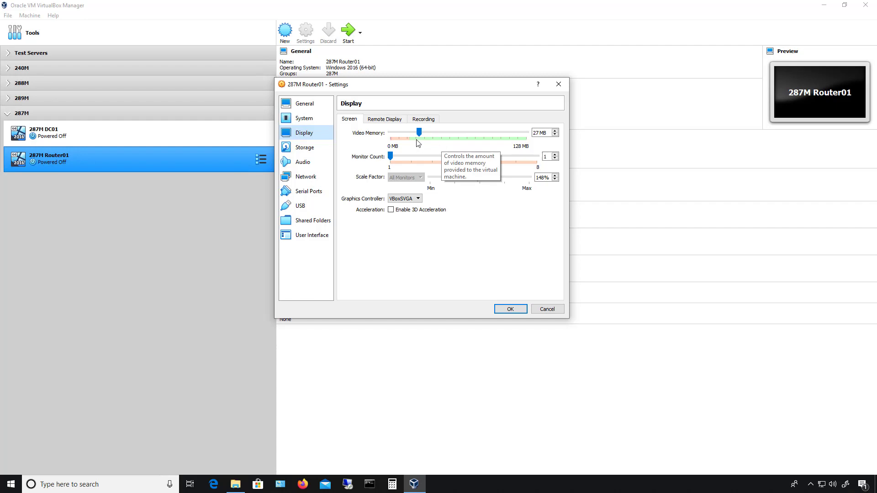
Raise Router01's video memory to the 128 MB maximum
{"action": "left_click_drag", "start_coordinate": [420, 134], "coordinate": [526, 135]}
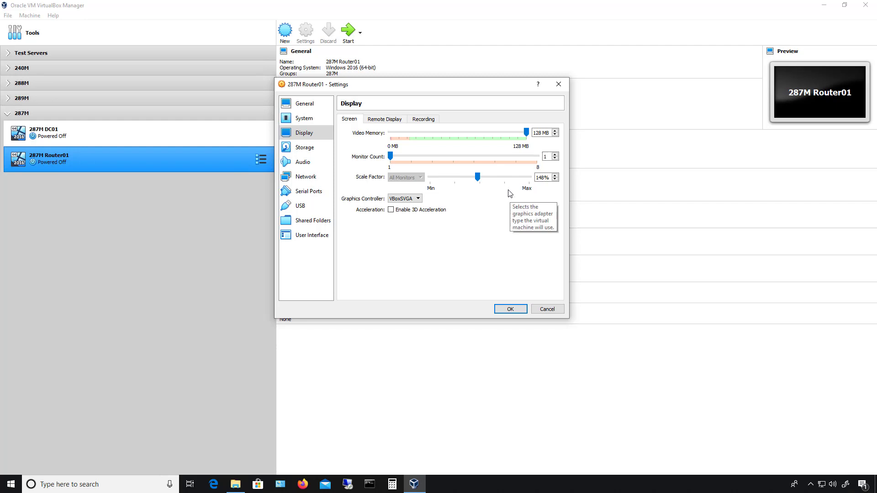
{"action": "left_click", "coordinate": [520, 482]}
{"action": "right_click", "coordinate": [519, 485]}
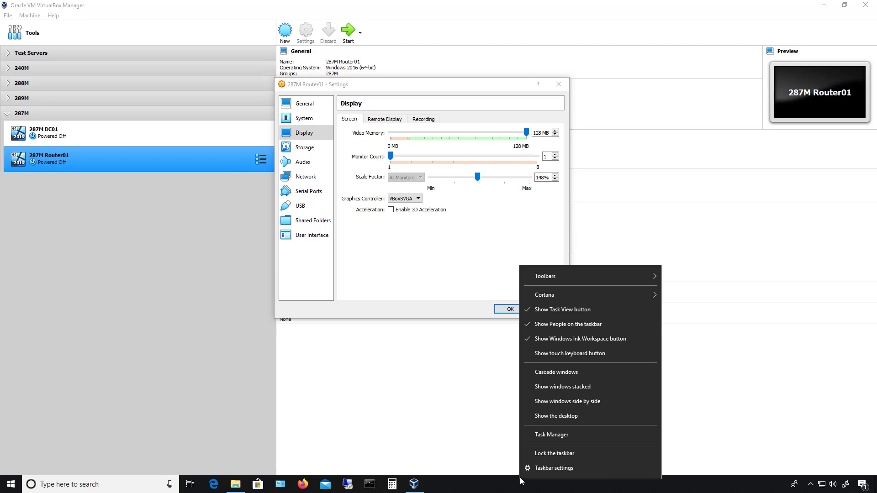
{"action": "left_click", "coordinate": [543, 435]}
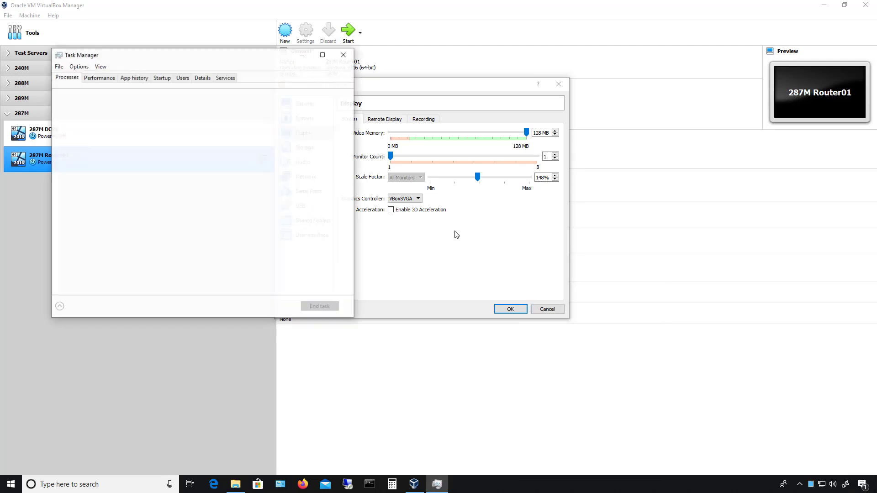
{"action": "left_click", "coordinate": [99, 77]}
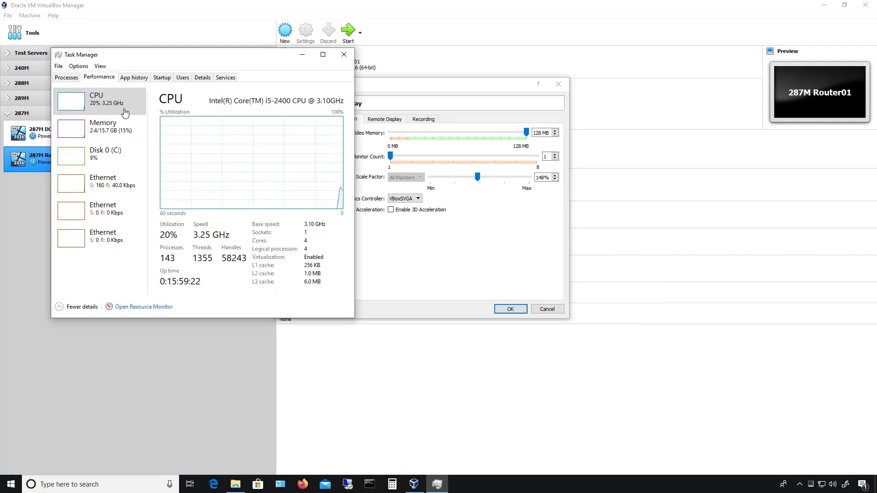
{"action": "left_click", "coordinate": [113, 135]}
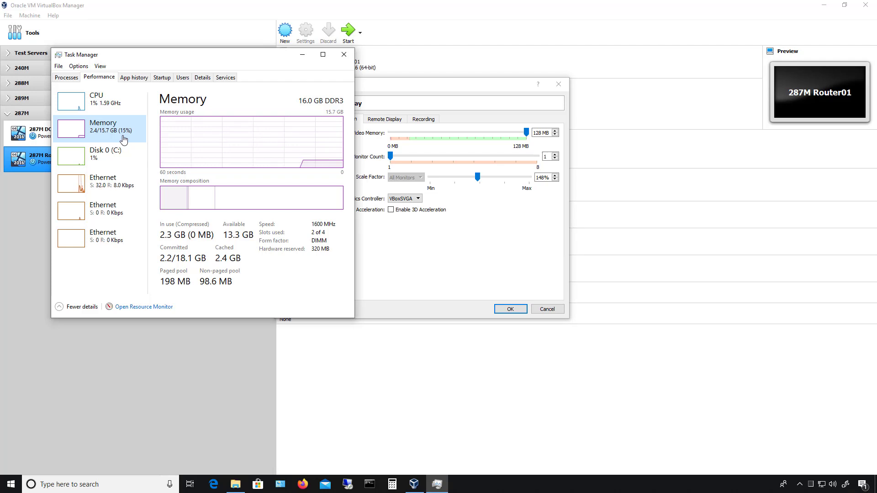
{"action": "left_click", "coordinate": [344, 54]}
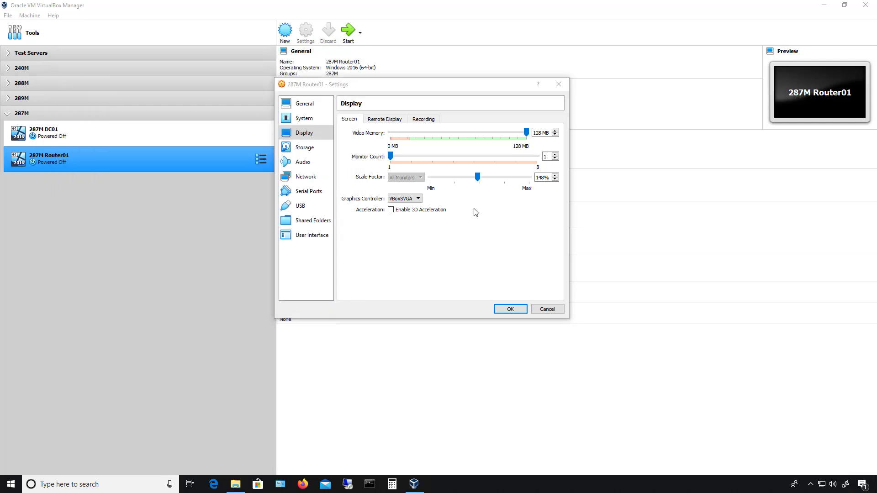